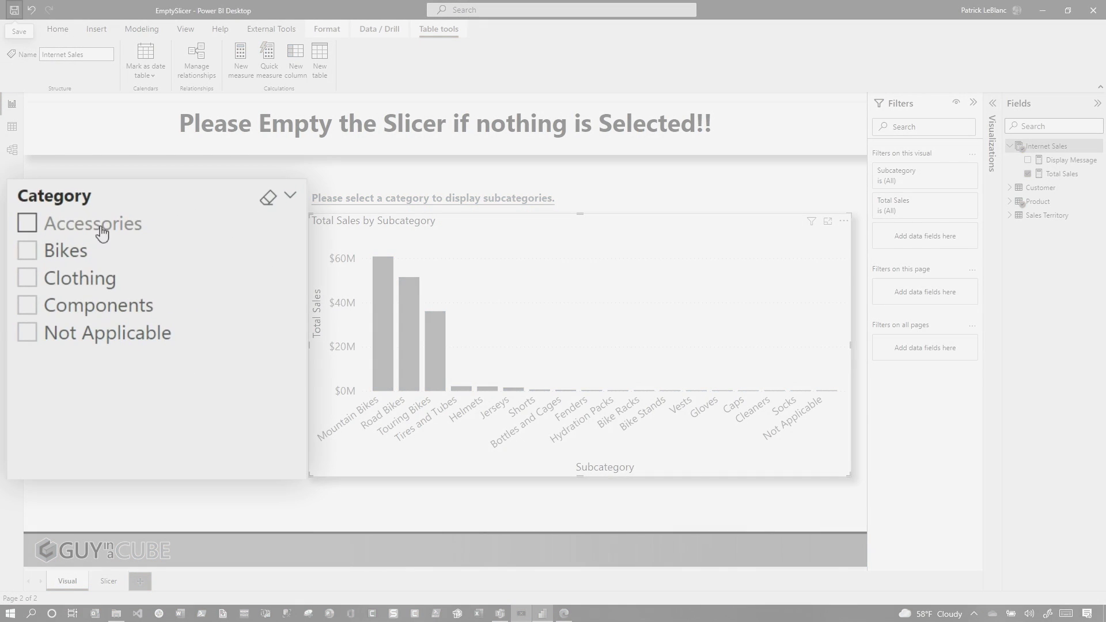
Step: Pick Accessories and Bikes in the Category slicer, then clear both selections
{"action": "left_click", "coordinate": [95, 231]}
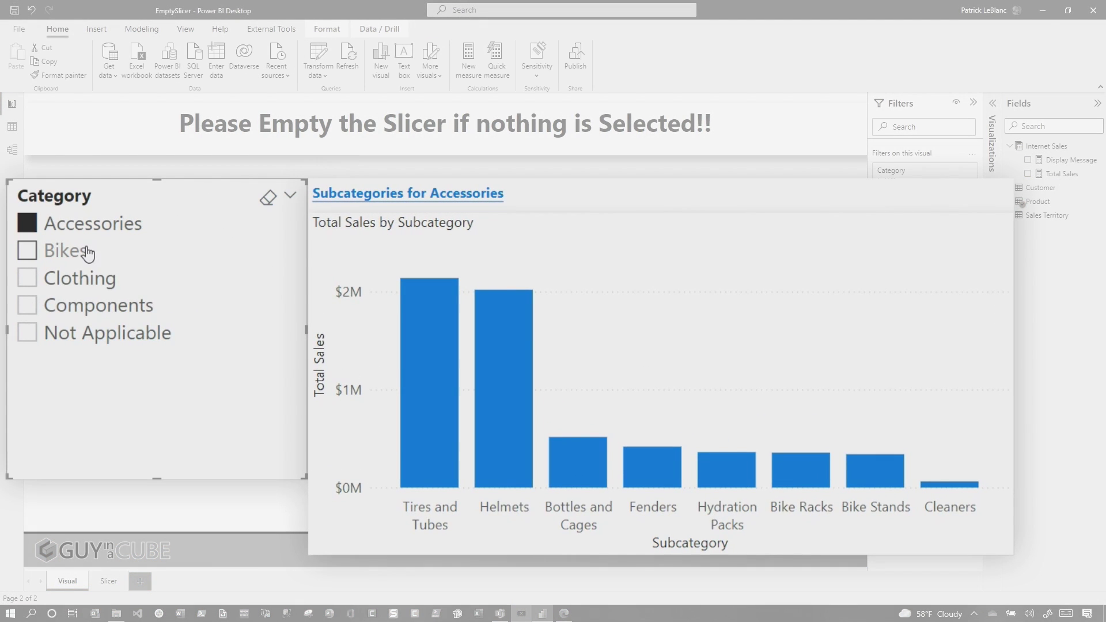
{"action": "left_click", "coordinate": [79, 255]}
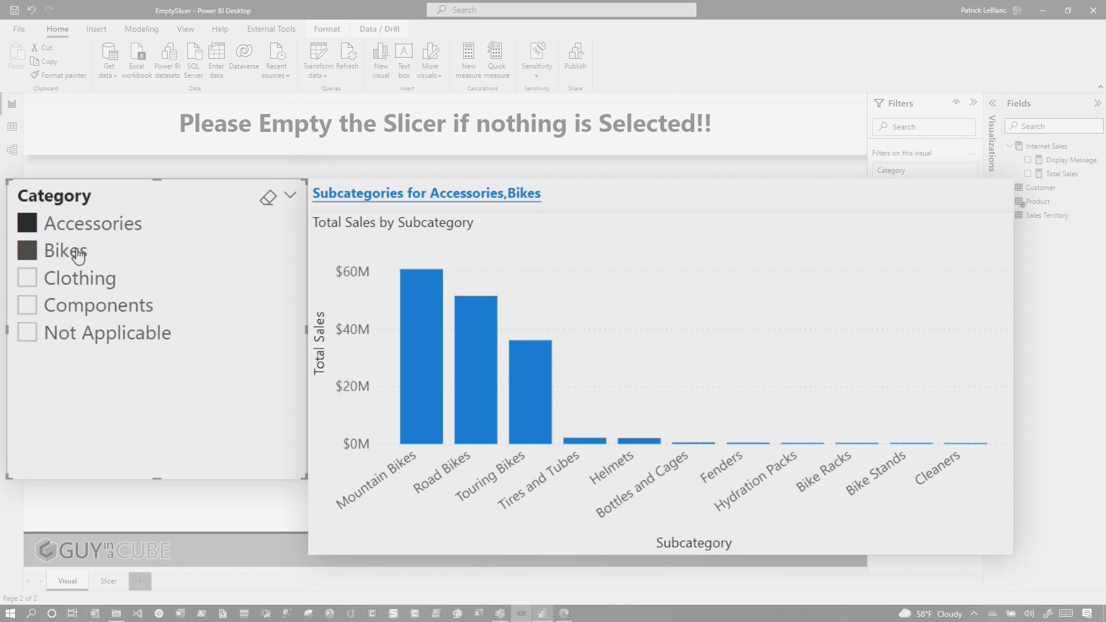
{"action": "double_click", "coordinate": [99, 334]}
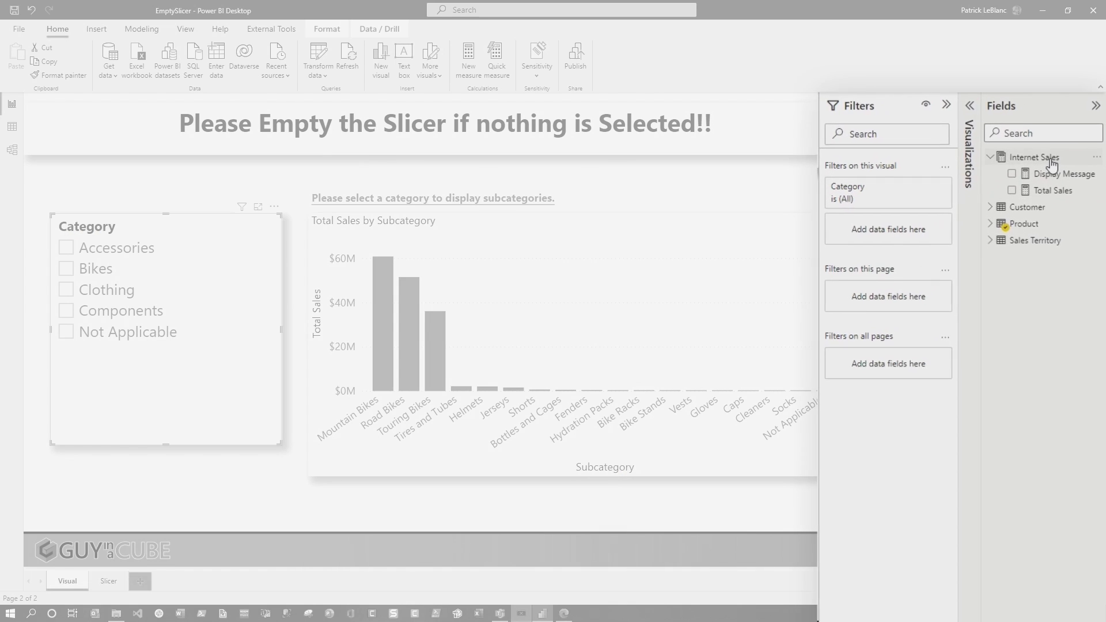
Step: Start a new Internet Sales measure with IF(NOT ISFILTERED('Product'[Category]), 0, 1)
{"action": "right_click", "coordinate": [1057, 148]}
{"action": "key", "text": "Escape"}
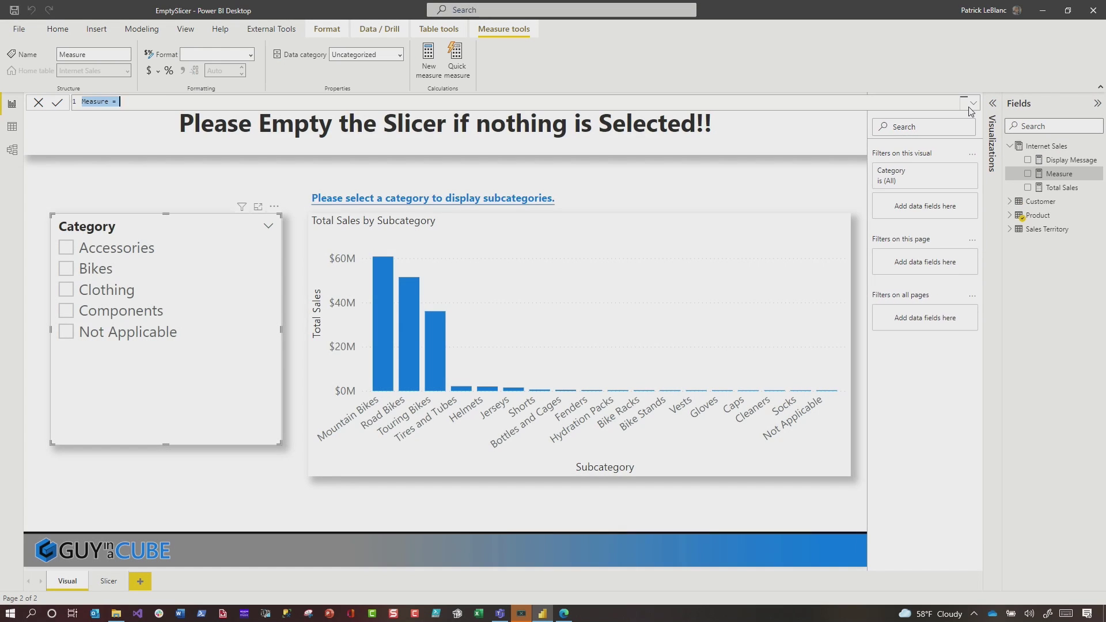
{"action": "left_click", "coordinate": [973, 103]}
{"action": "type", "text": "IsCateg"}
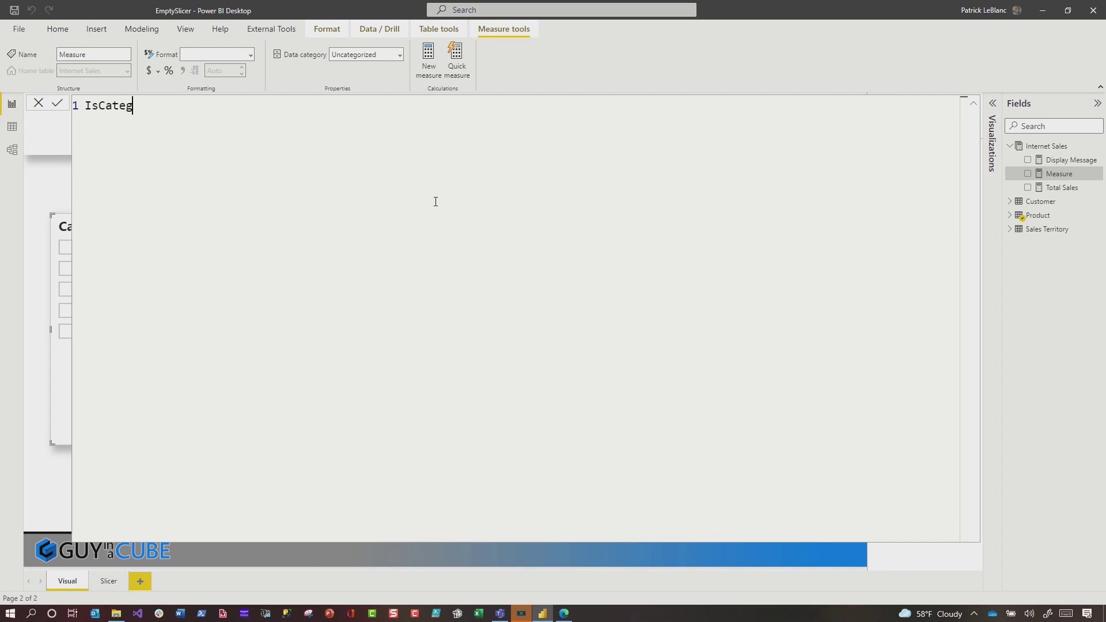
{"action": "type", "text": "IF(NOT isf"}
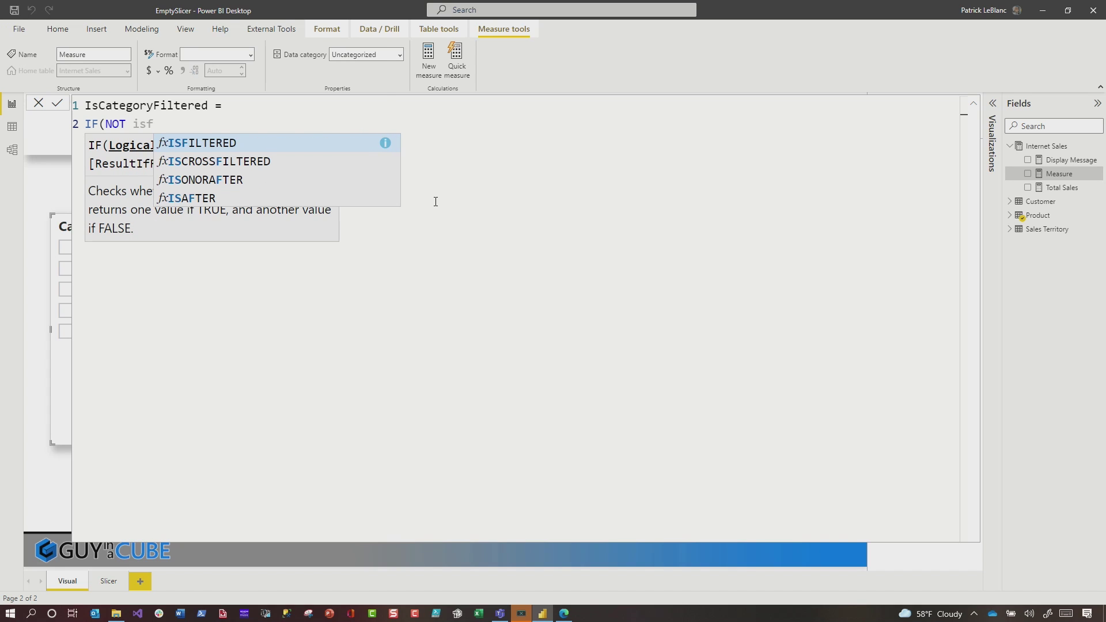
{"action": "key", "text": "Tab"}
{"action": "type", "text": "cat"}
{"action": "key", "text": "Tab"}
{"action": "type", "text": ")"}
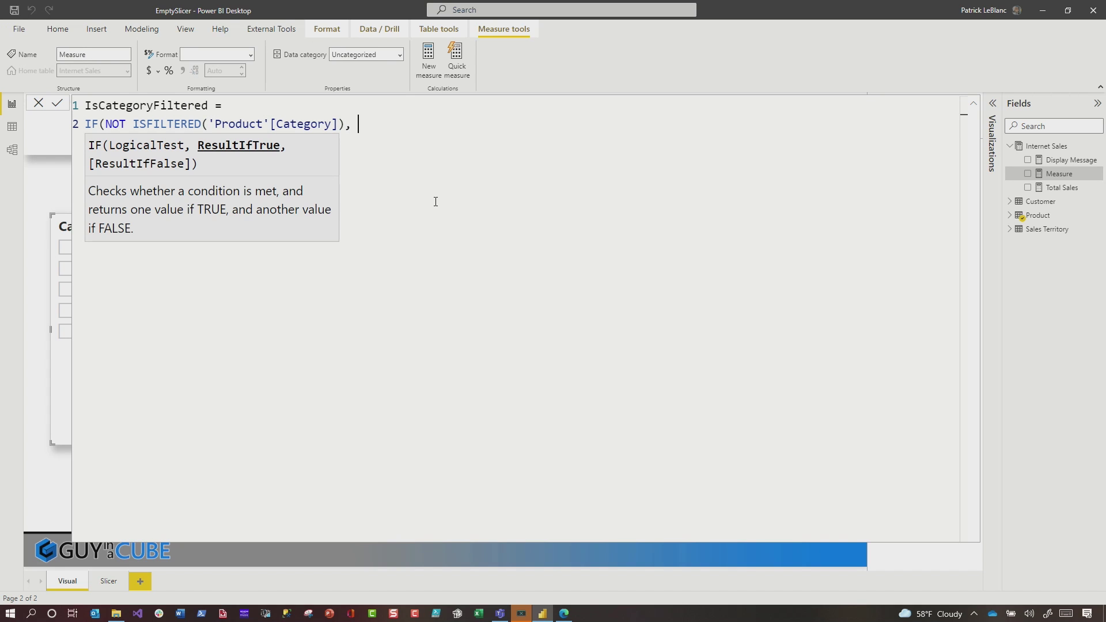
{"action": "type", "text": ", 0, 1)"}
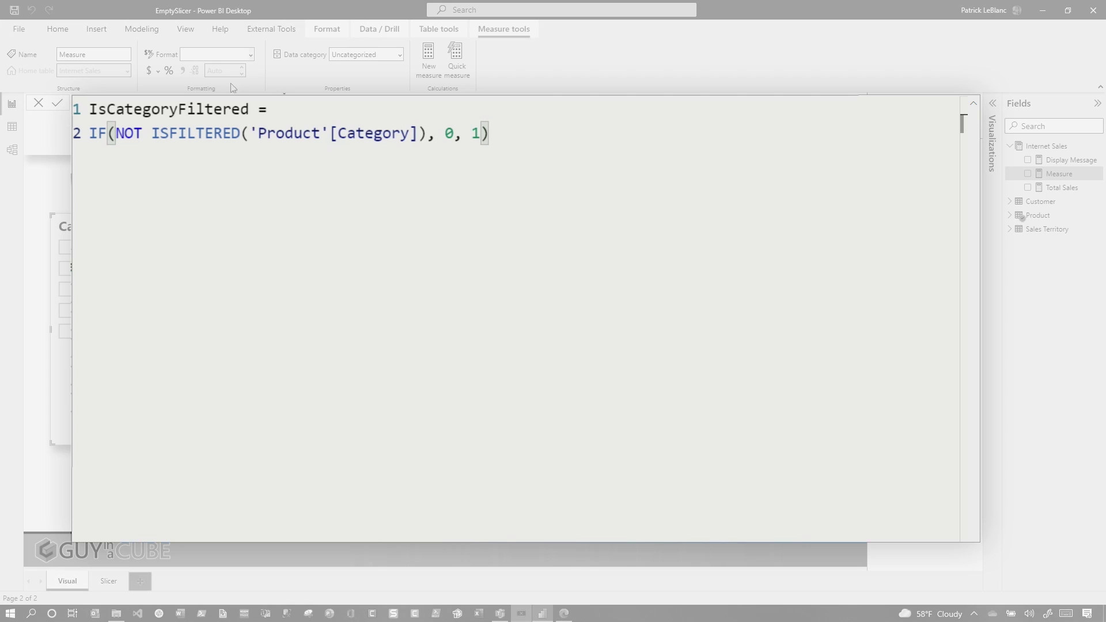
Step: Rewrite the formula as IsCategoryFiltered = INT(ISFILTERED('Product'[Category]))
{"action": "key", "text": "Delete"}
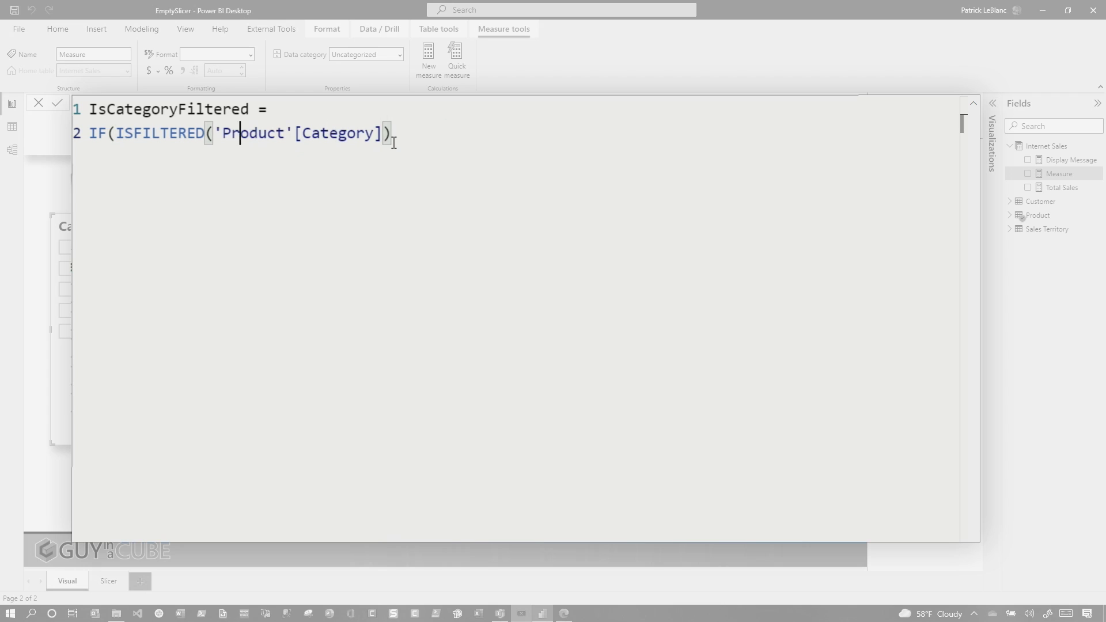
{"action": "key", "text": "BackSpace"}
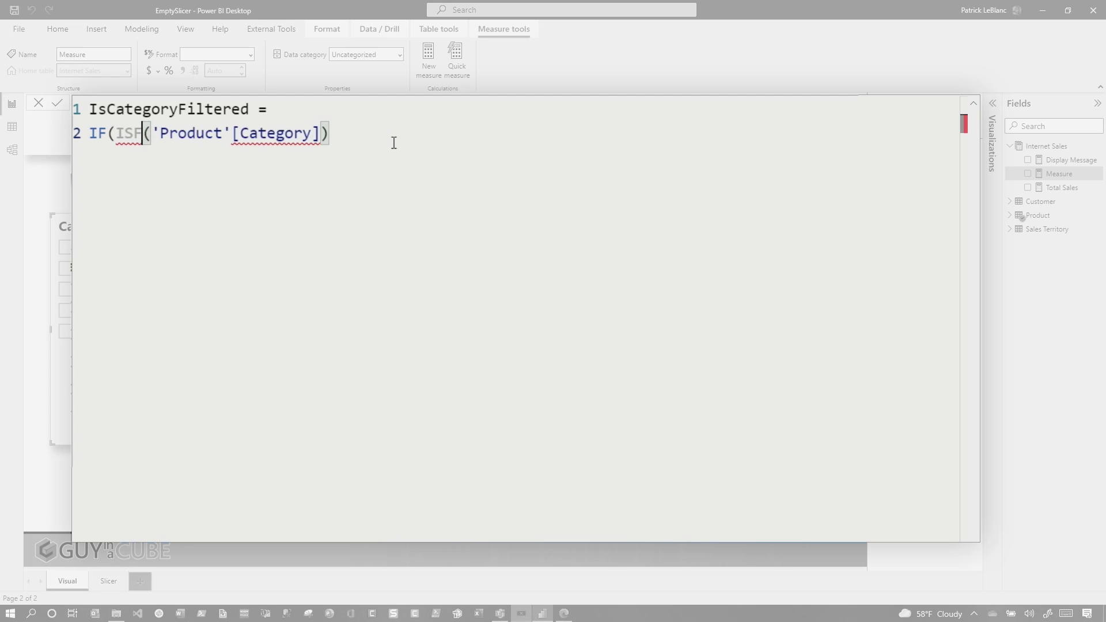
{"action": "type", "text": "nt"}
{"action": "key", "text": "Tab"}
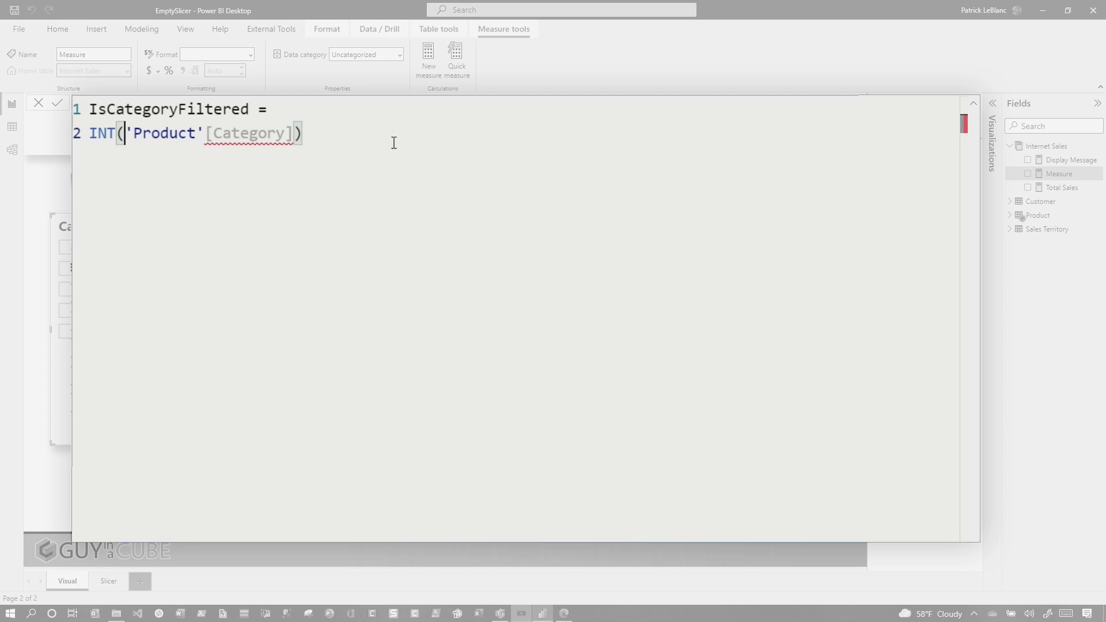
{"action": "key", "text": "Right"}
{"action": "type", "text": "isf"}
{"action": "key", "text": "Tab"}
{"action": "key", "text": "End"}
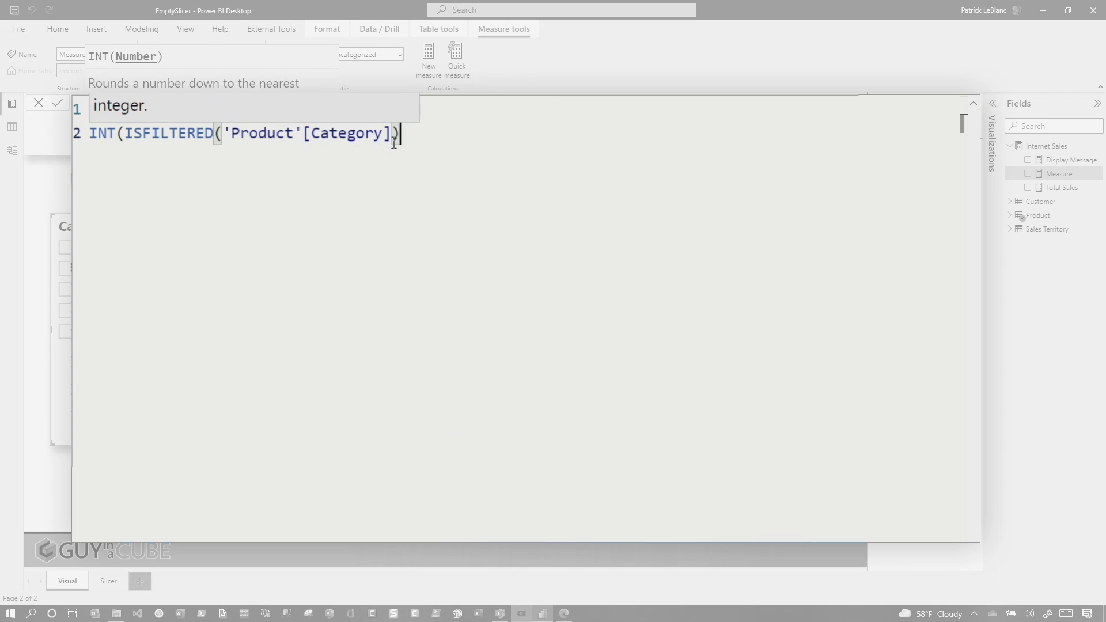
{"action": "type", "text": ")"}
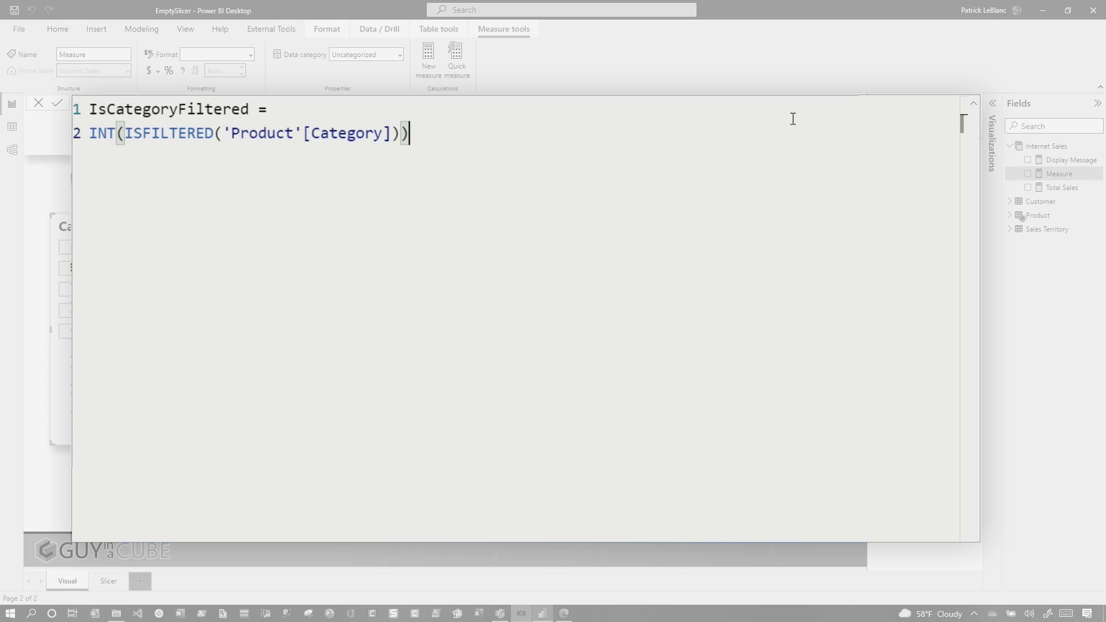
Step: Commit the measure, filter the Subcategory chart to IsCategoryFiltered is 1, and test with Bikes and Accessories
{"action": "left_click", "coordinate": [973, 104]}
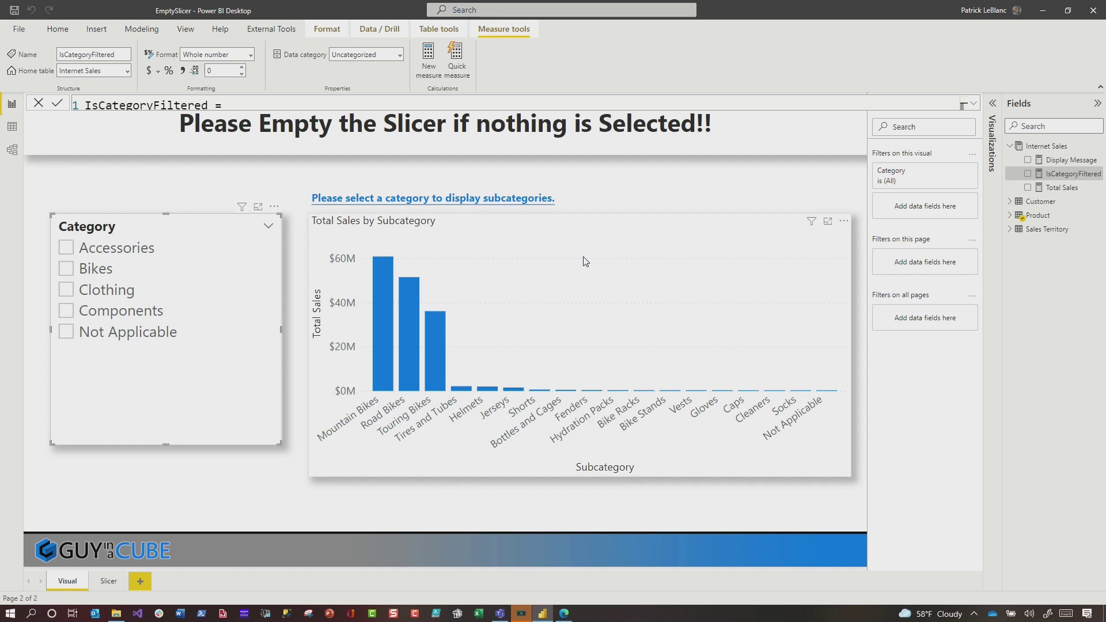
{"action": "left_click", "coordinate": [604, 262]}
{"action": "left_click_drag", "start_coordinate": [1073, 173], "coordinate": [890, 285]}
{"action": "left_click", "coordinate": [892, 248]}
{"action": "left_click", "coordinate": [820, 344]}
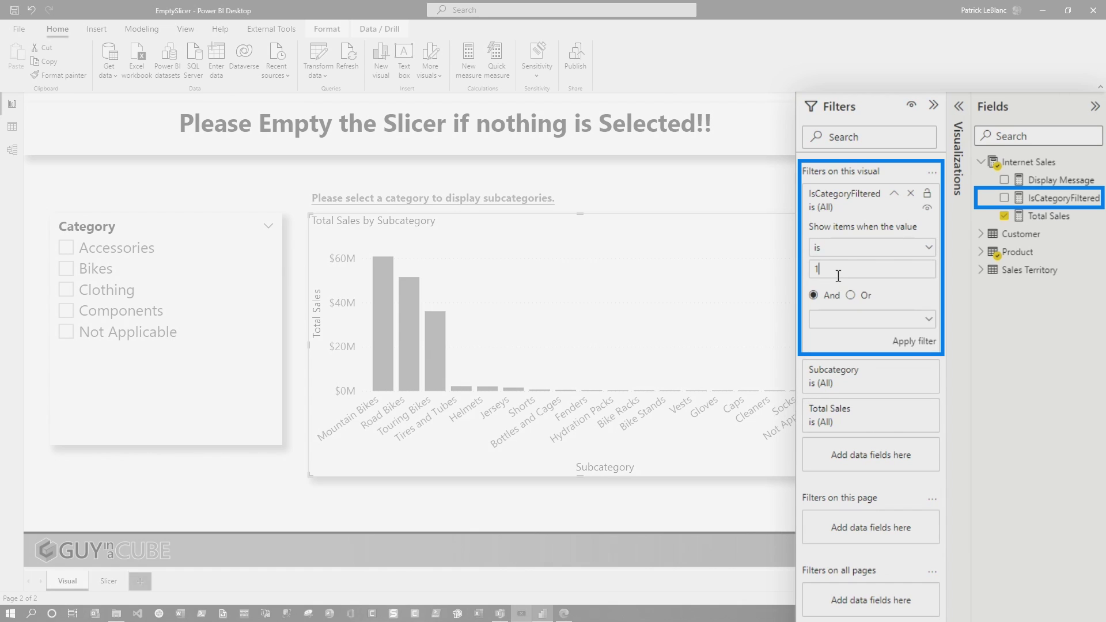
{"action": "left_click", "coordinate": [906, 341]}
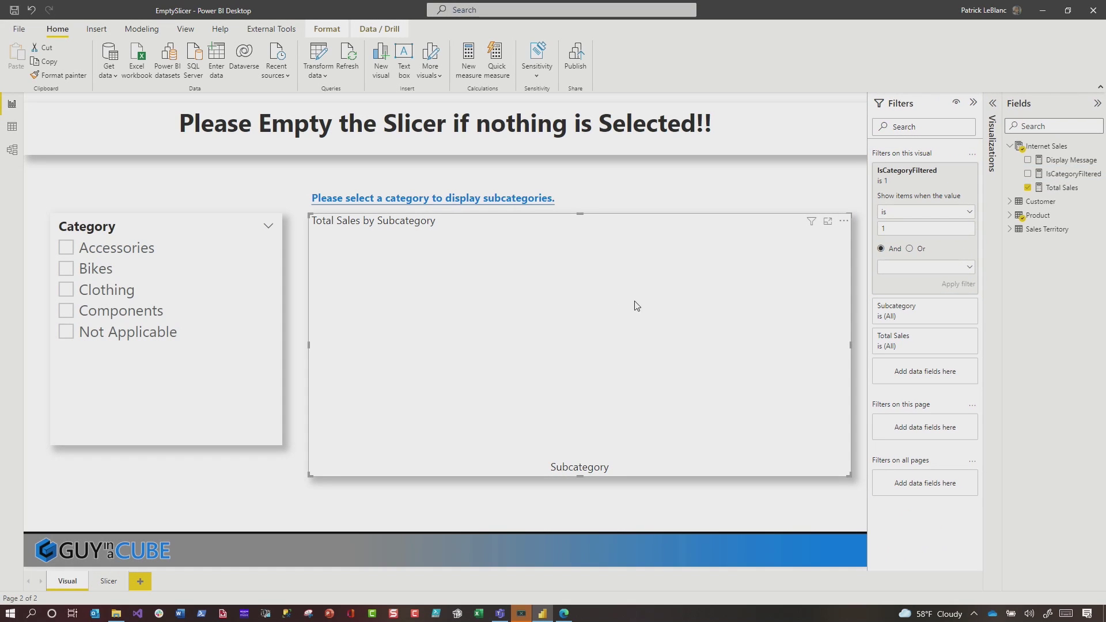
{"action": "left_click", "coordinate": [107, 269]}
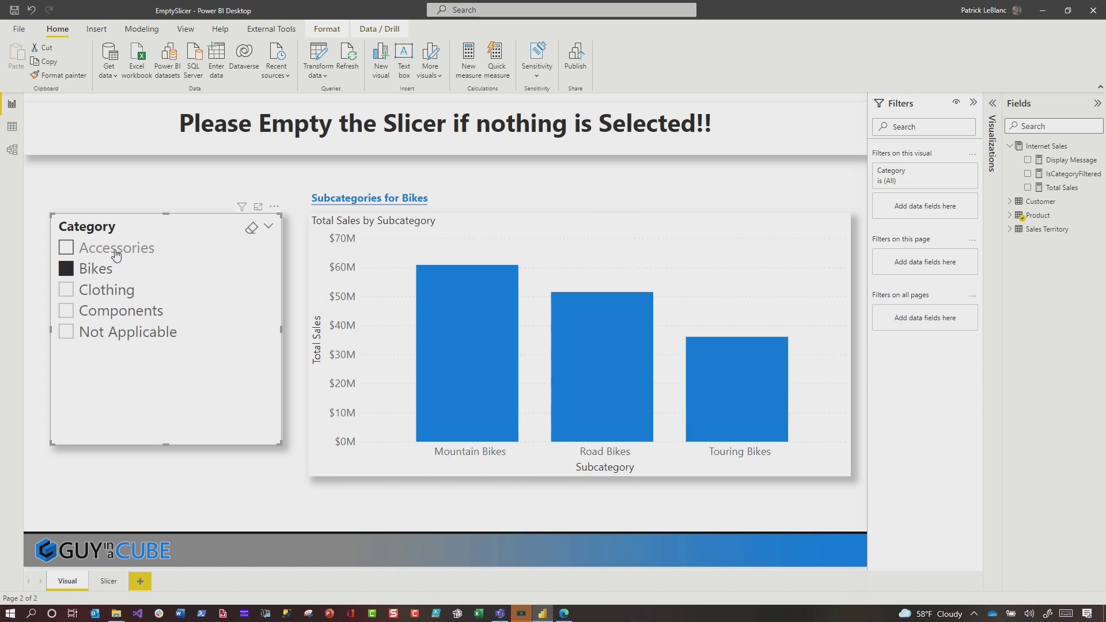
{"action": "left_click", "coordinate": [117, 254]}
Step: Add Clothing to the Category slicer selection
{"action": "left_click", "coordinate": [109, 289], "text": "ctrl"}
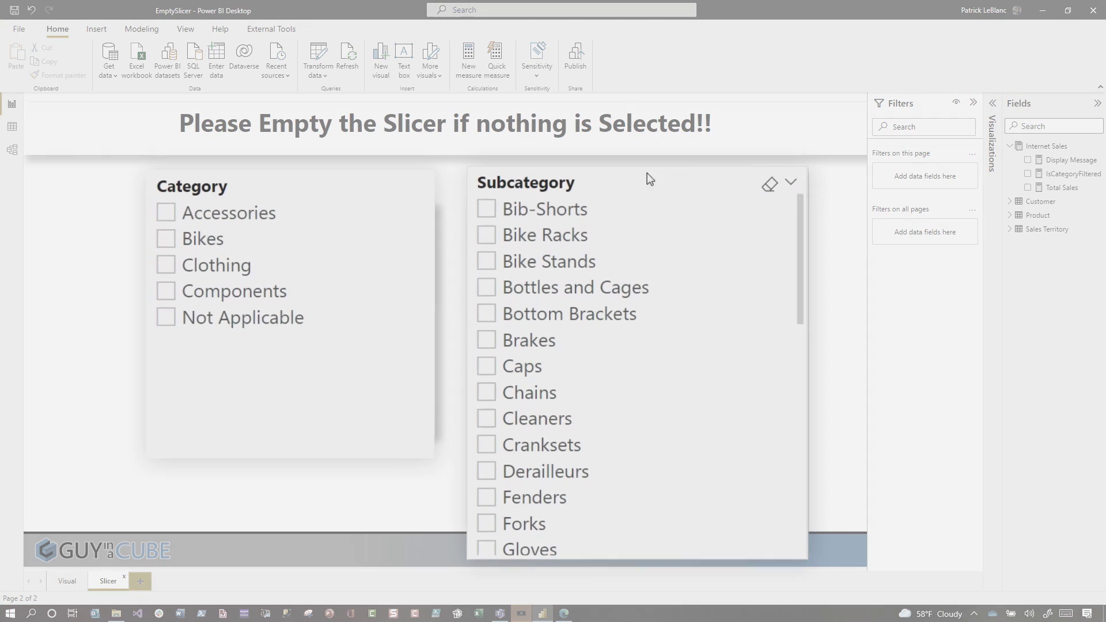
{"action": "left_click", "coordinate": [224, 205]}
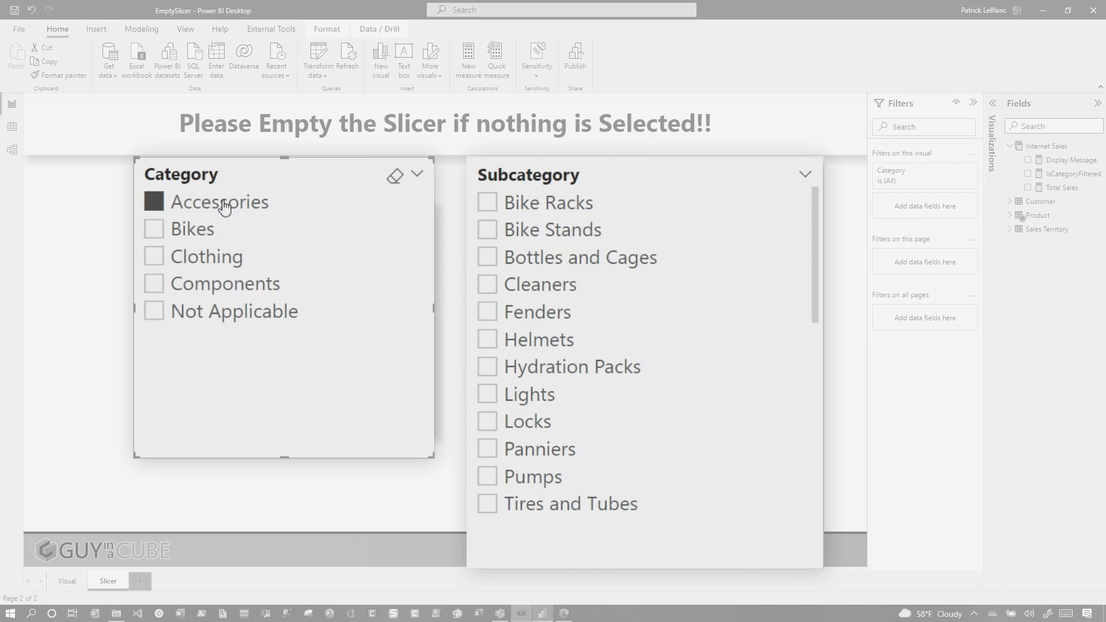
{"action": "left_click", "coordinate": [207, 236]}
{"action": "left_click", "coordinate": [207, 258]}
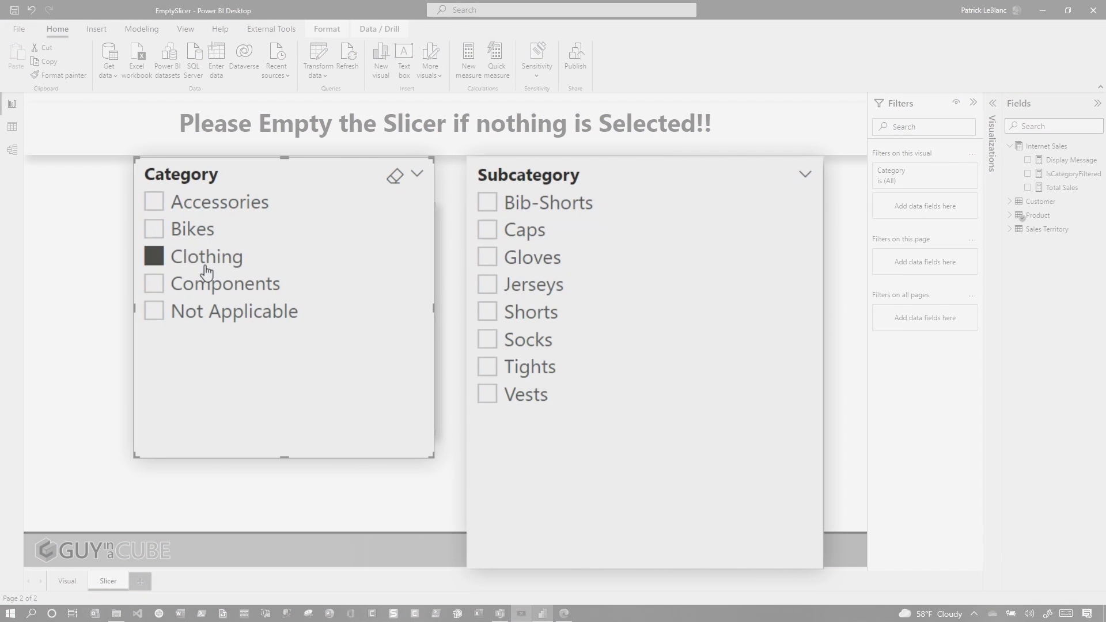
{"action": "left_click", "coordinate": [207, 266]}
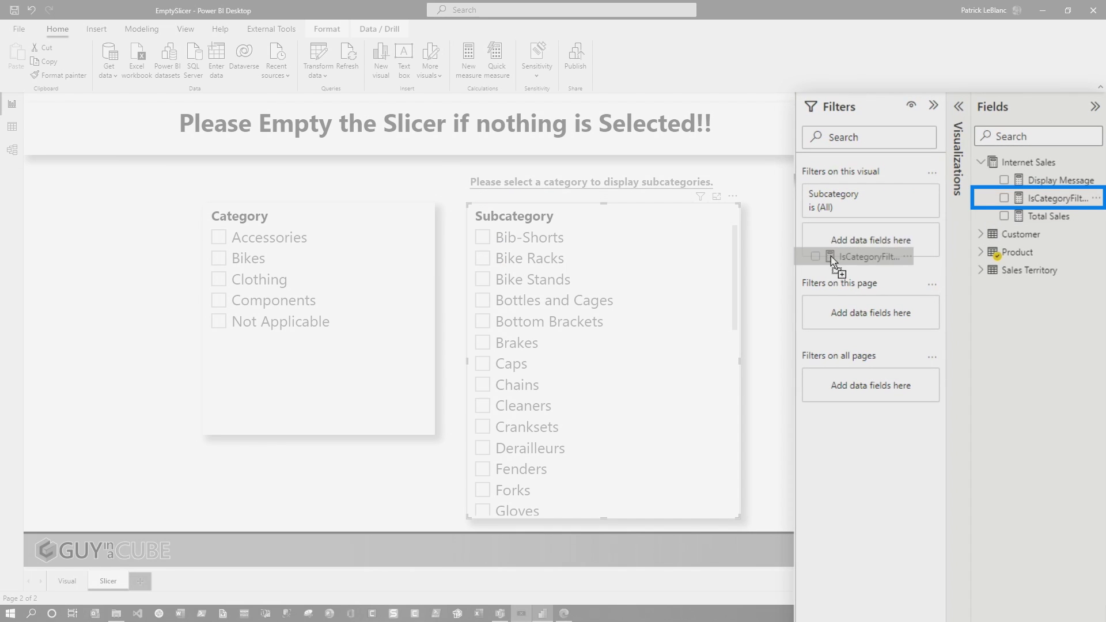
Step: Filter the Subcategory slicer to IsCategoryFiltered is 1, test with Accessories, and pick Caps
{"action": "left_click_drag", "start_coordinate": [837, 251], "coordinate": [838, 254]}
{"action": "left_click", "coordinate": [853, 248]}
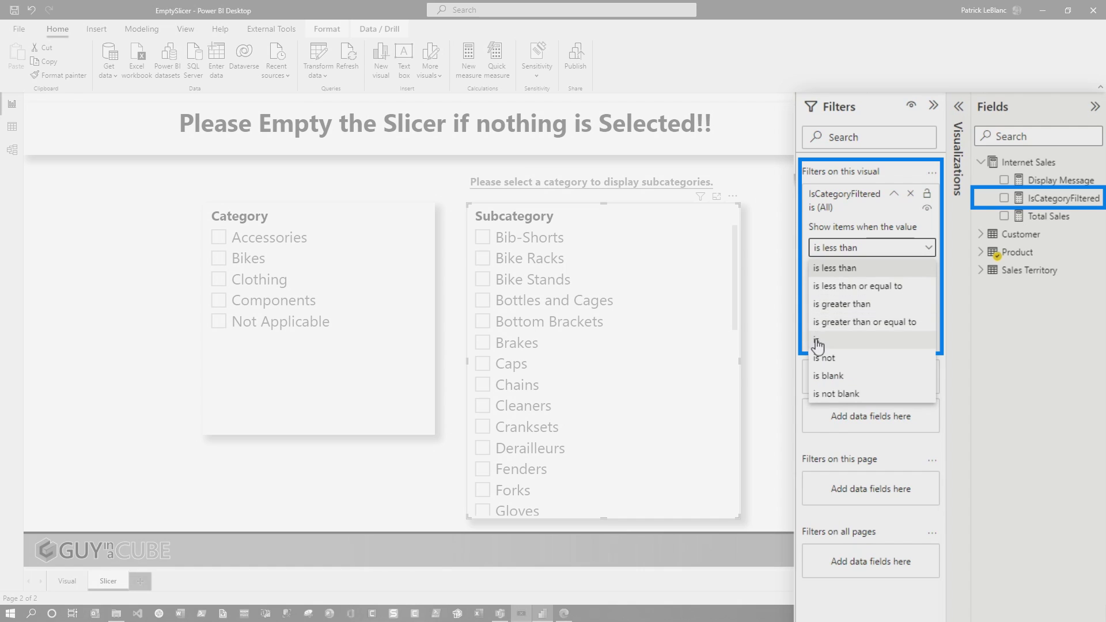
{"action": "left_click", "coordinate": [848, 347]}
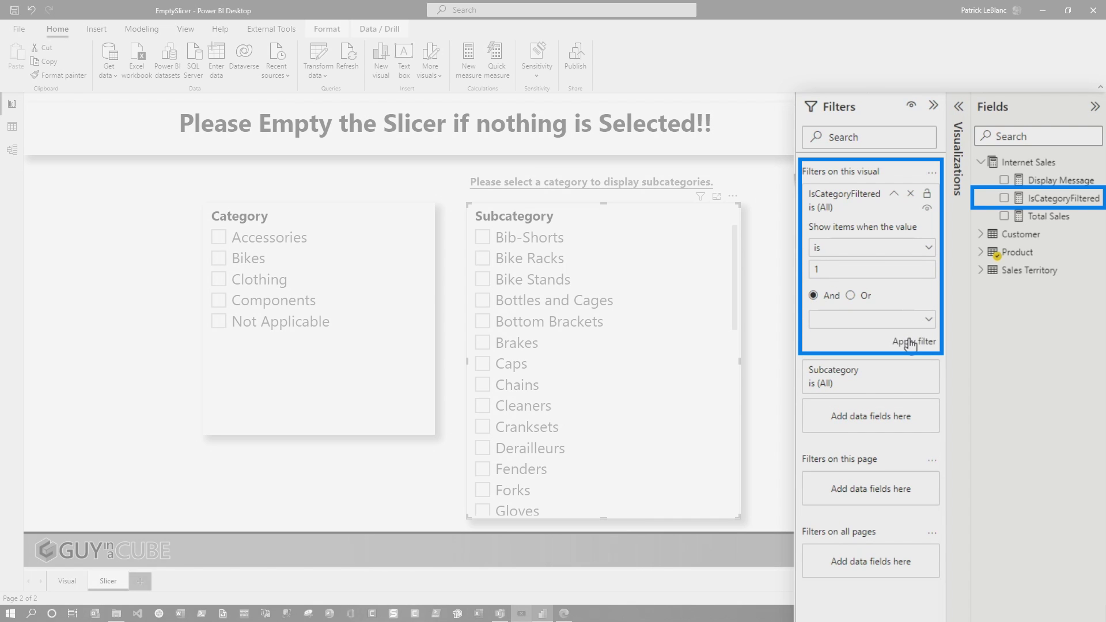
{"action": "left_click", "coordinate": [909, 342]}
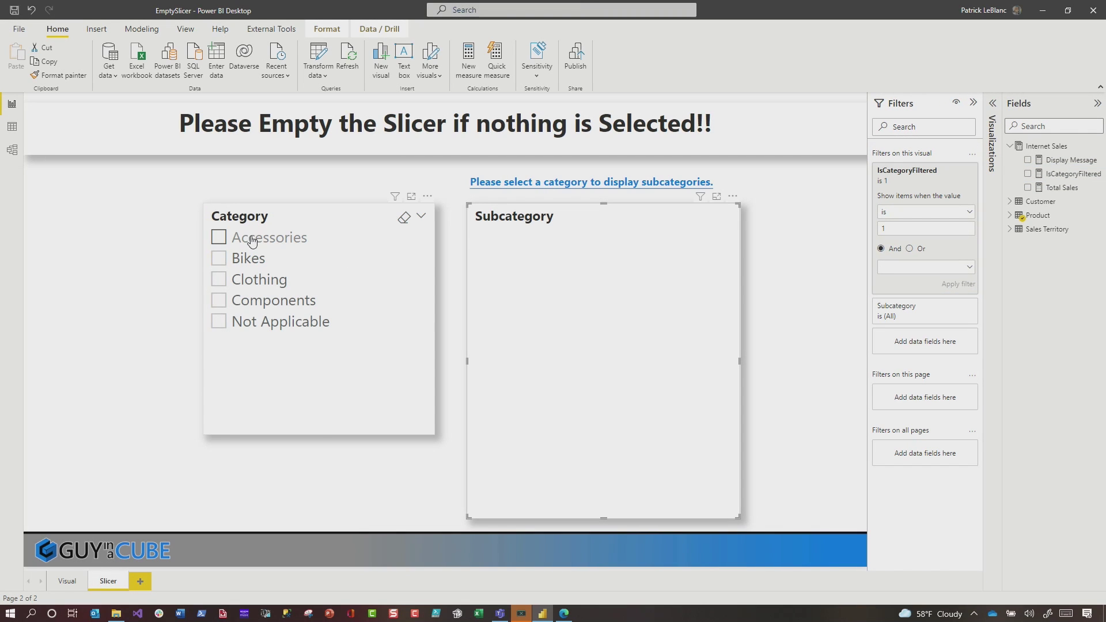
{"action": "left_click", "coordinate": [251, 241]}
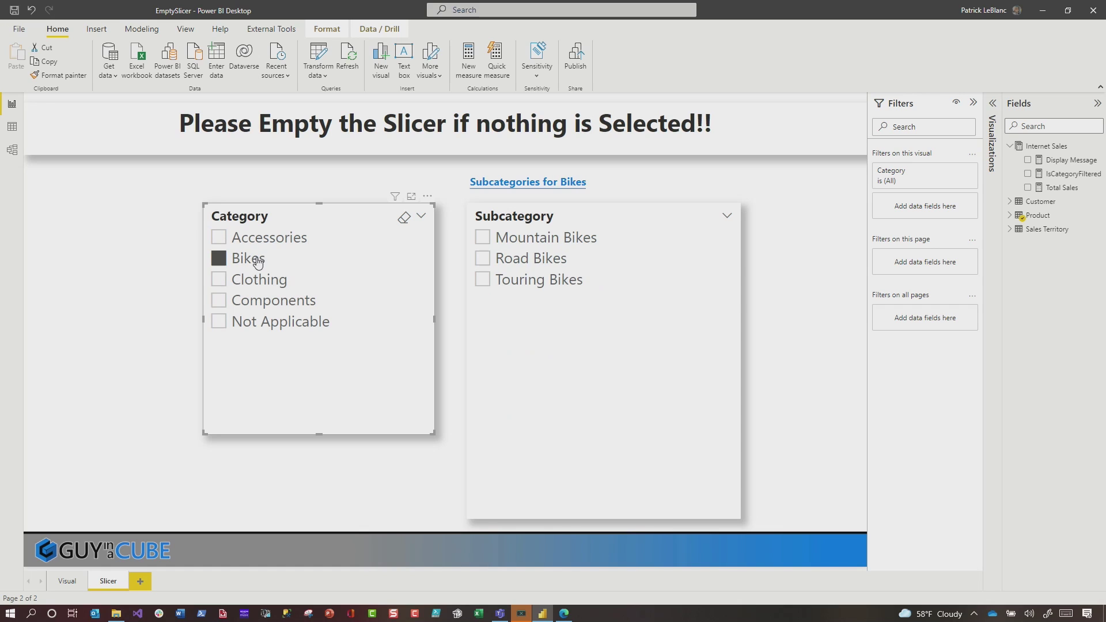
{"action": "left_click", "coordinate": [484, 262]}
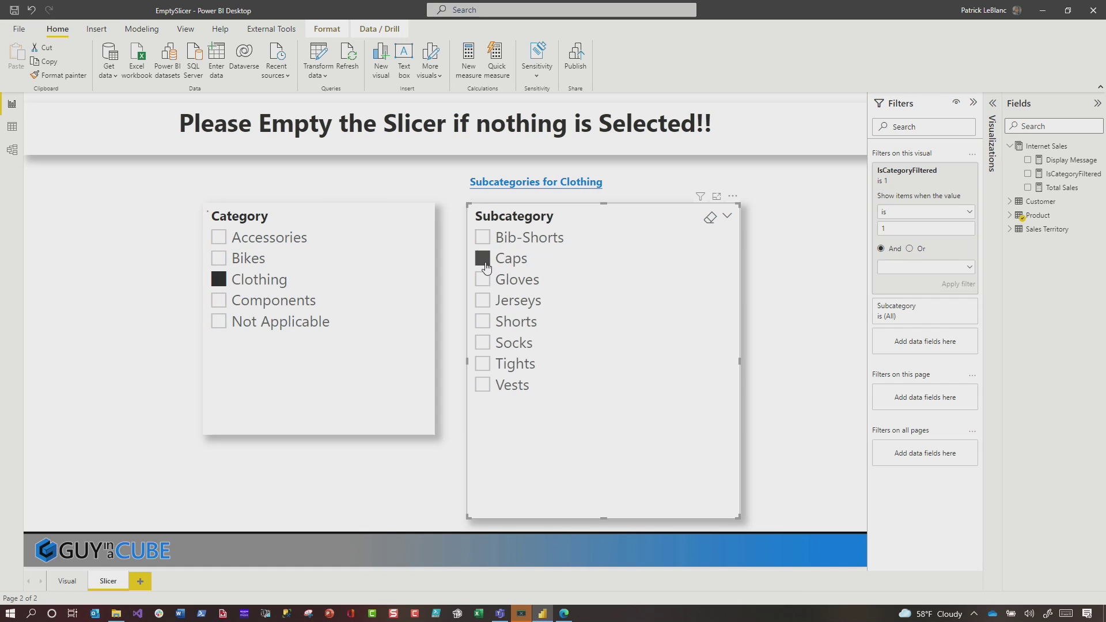